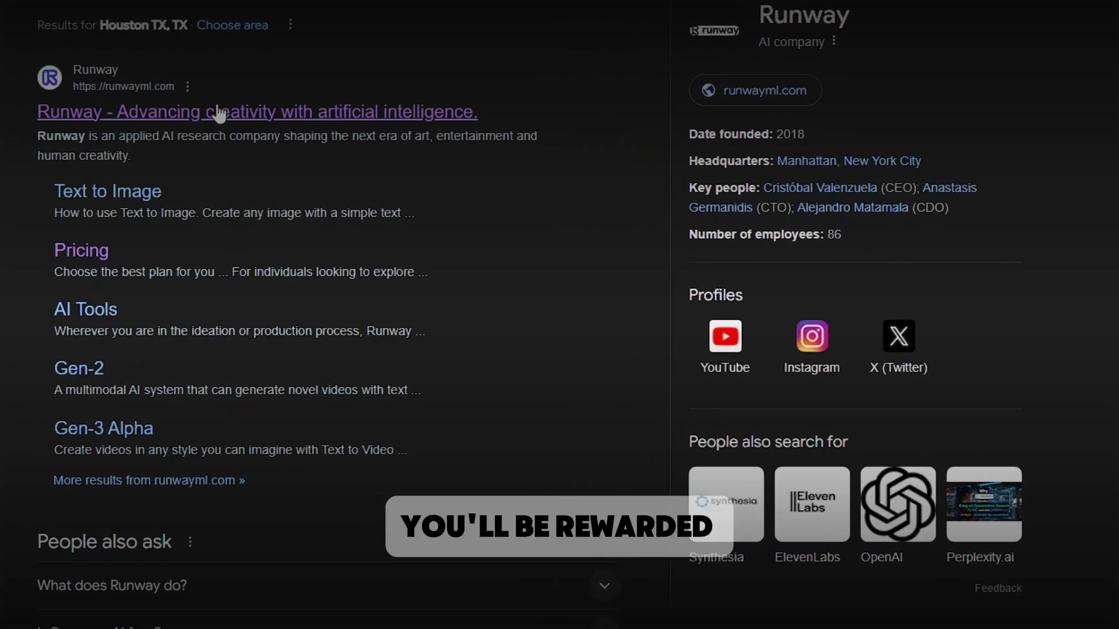
Open the 'Runway – Advancing creativity with artificial intelligence' result to reach the Runway dashboard
click(218, 112)
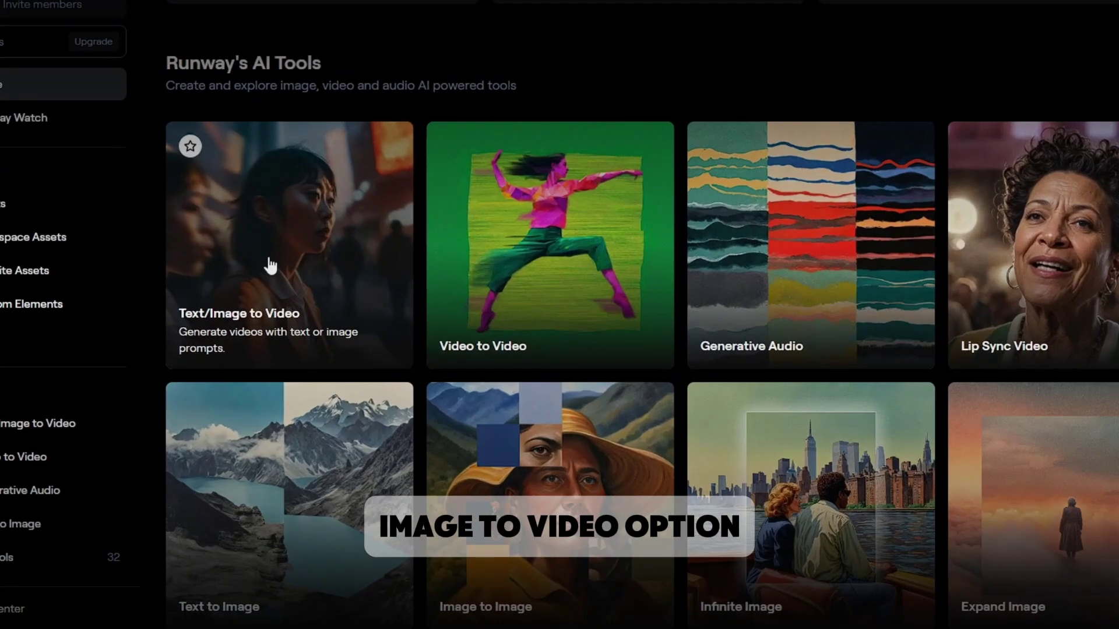
Start a Text/Image to Video generation and upload the cyberpunk anime girl image from Downloads
click(270, 265)
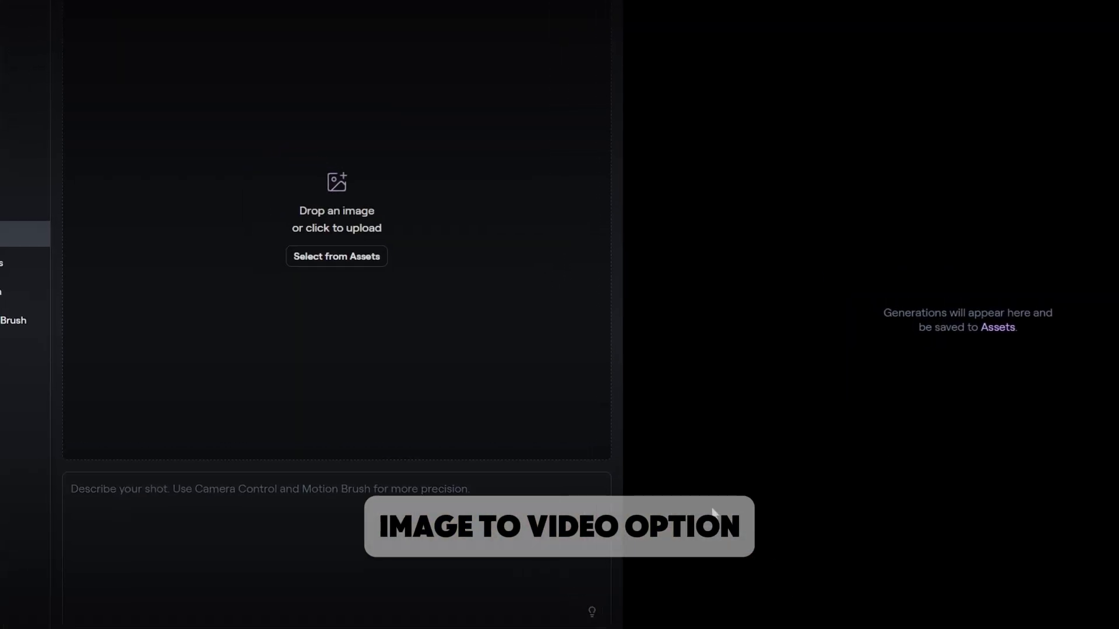
click(439, 271)
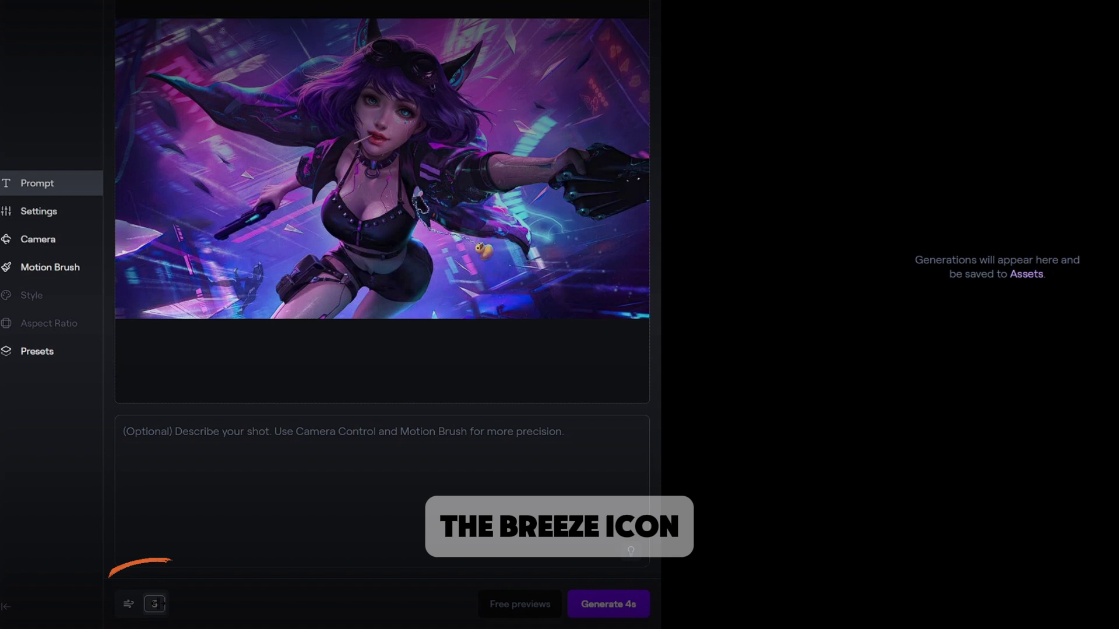
Drag the General Motion slider down from 5 to 1
click(142, 613)
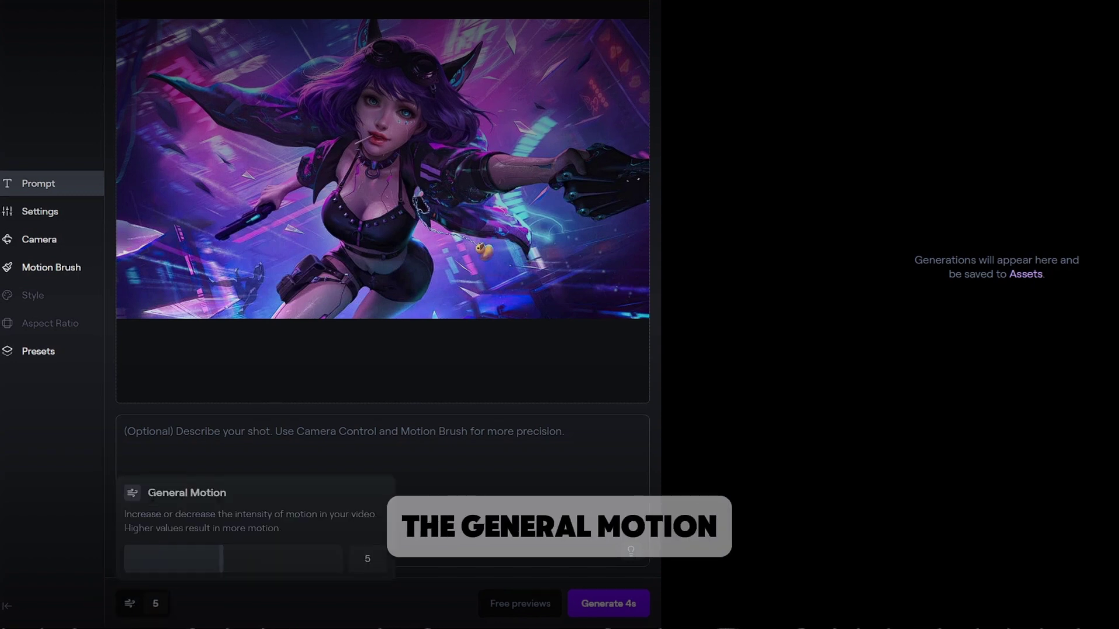
click(232, 493)
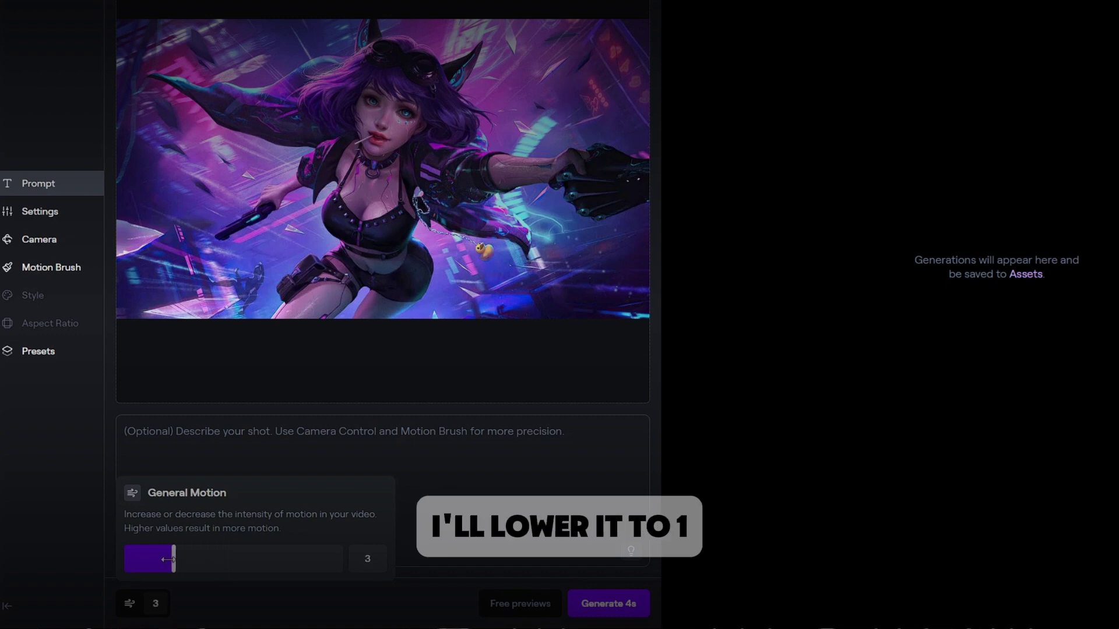
drag(167, 560, 128, 557)
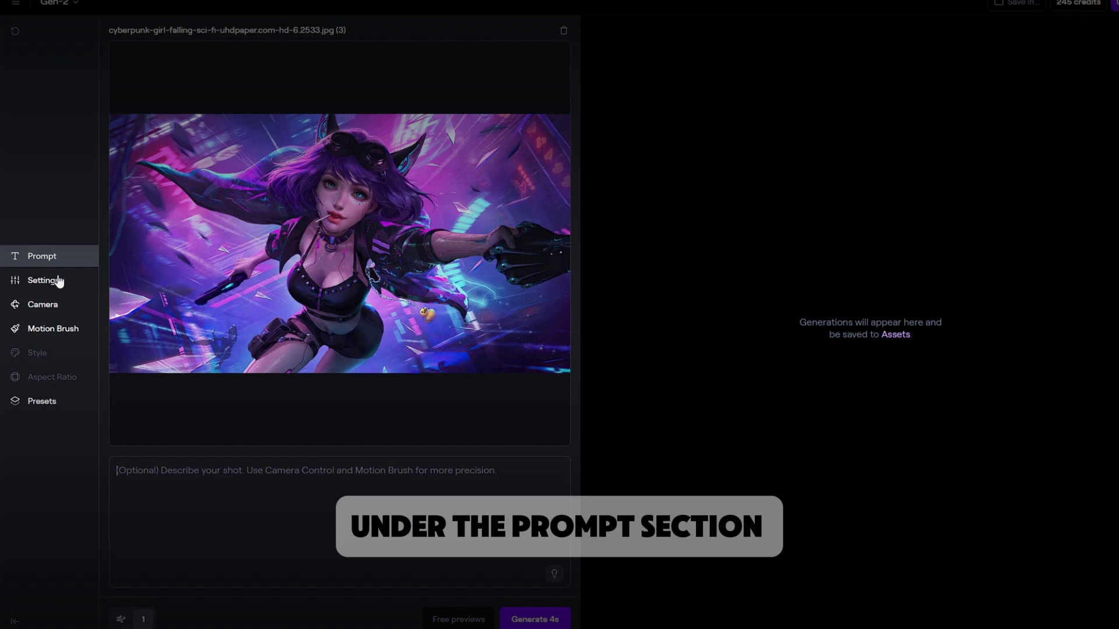
click(50, 277)
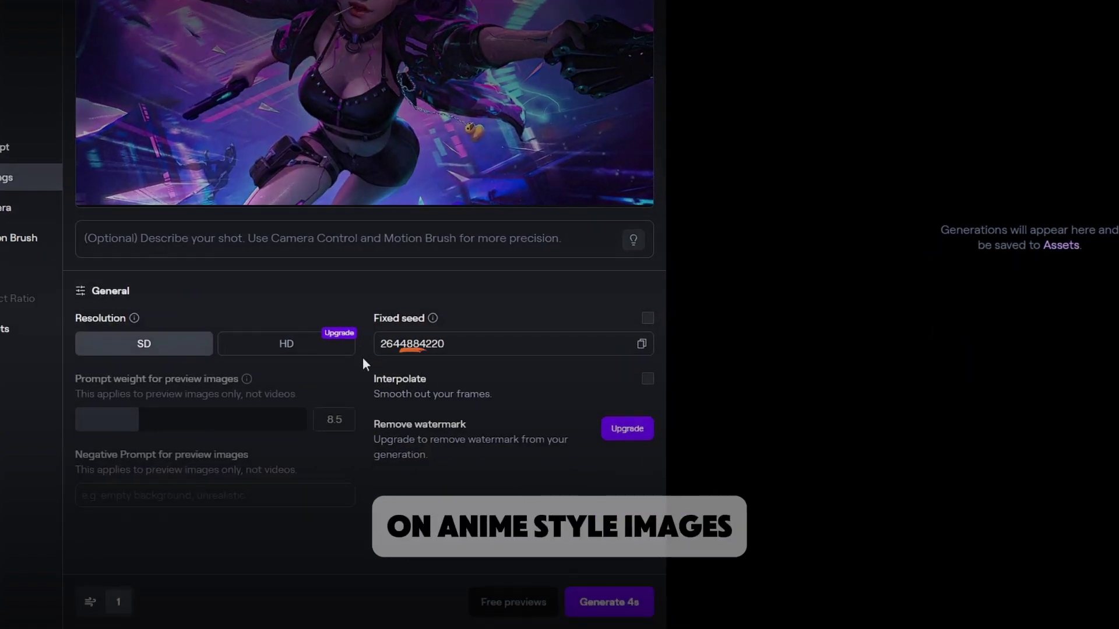
click(647, 379)
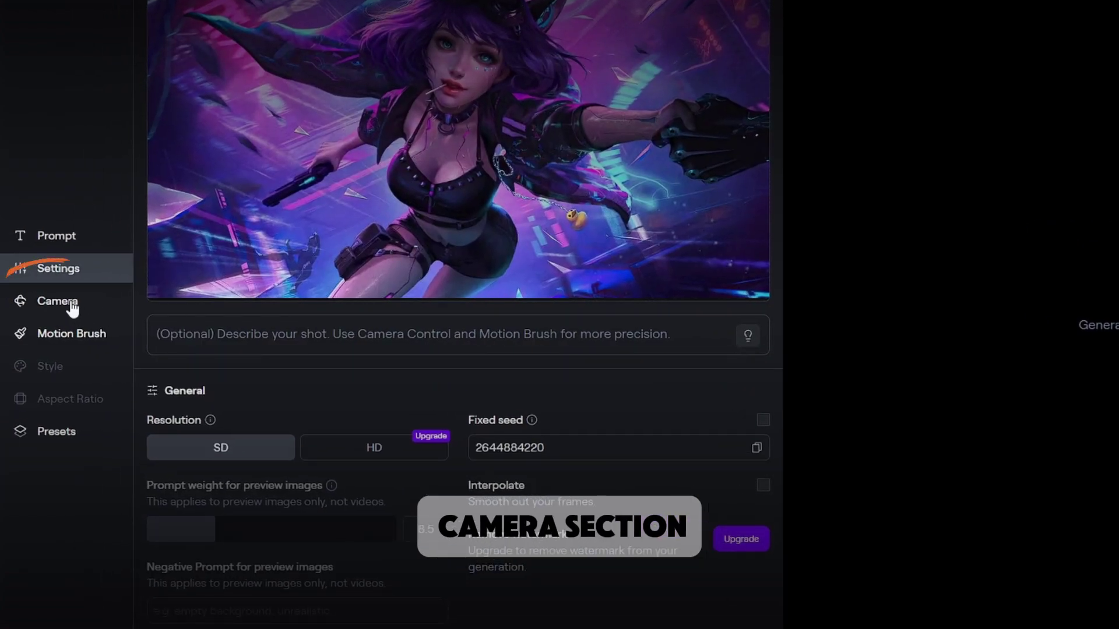
Try the horizontal, tilt and roll camera sliders, then return all camera motion to 0.0
click(69, 301)
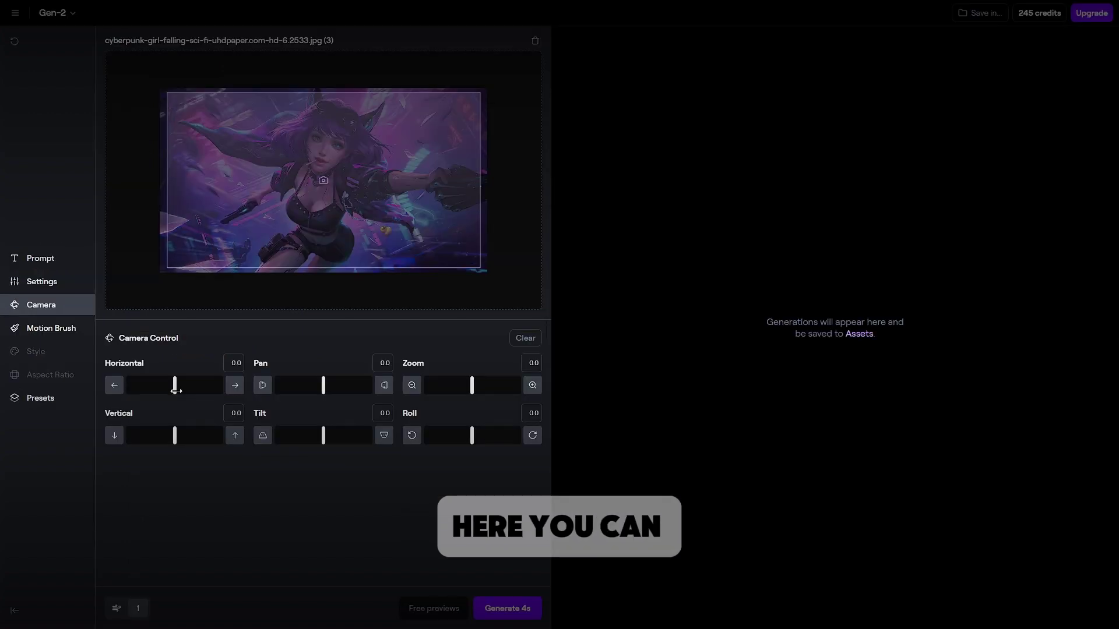
click(332, 416)
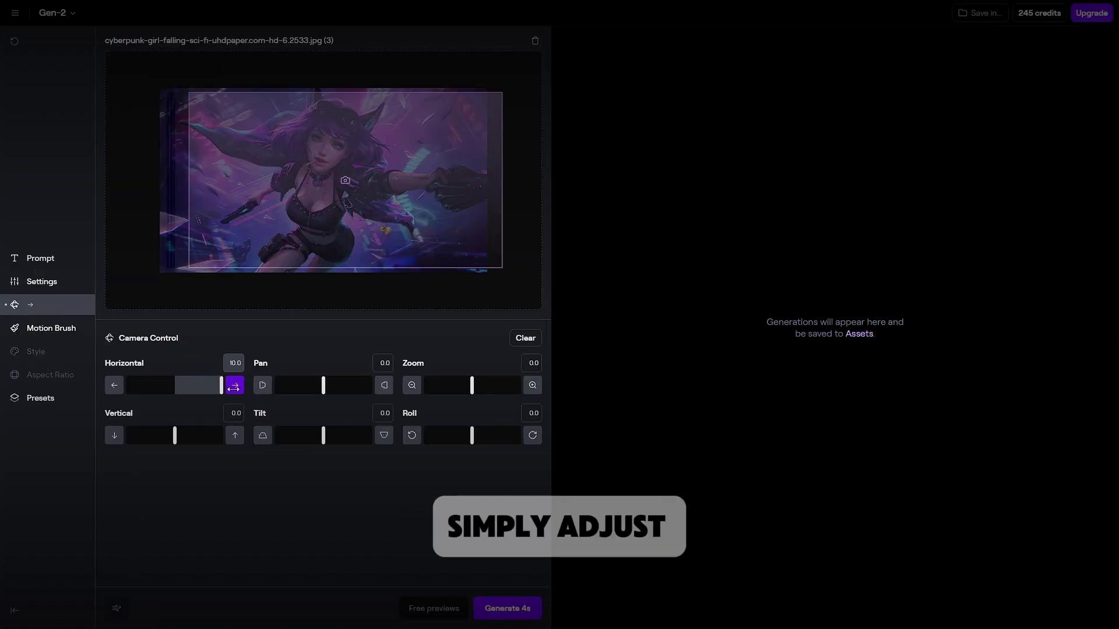
drag(204, 386, 176, 384)
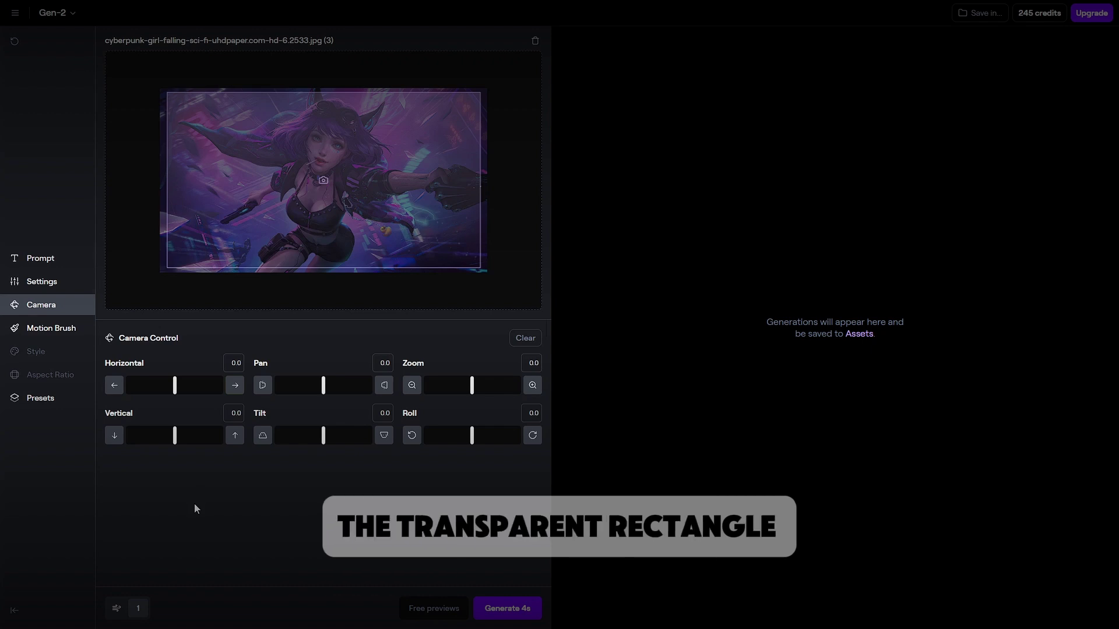
mouse_move(323, 436)
mouse_down()
mouse_move(292, 437)
mouse_move(324, 438)
mouse_up()
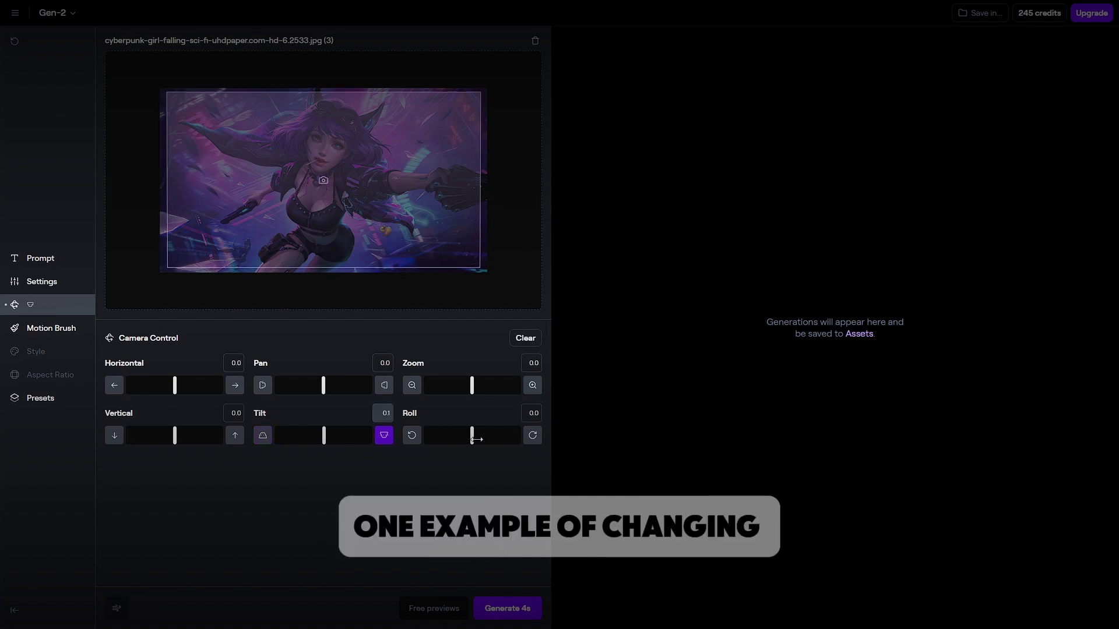
mouse_move(474, 438)
mouse_down()
mouse_move(513, 438)
mouse_move(478, 444)
mouse_up()
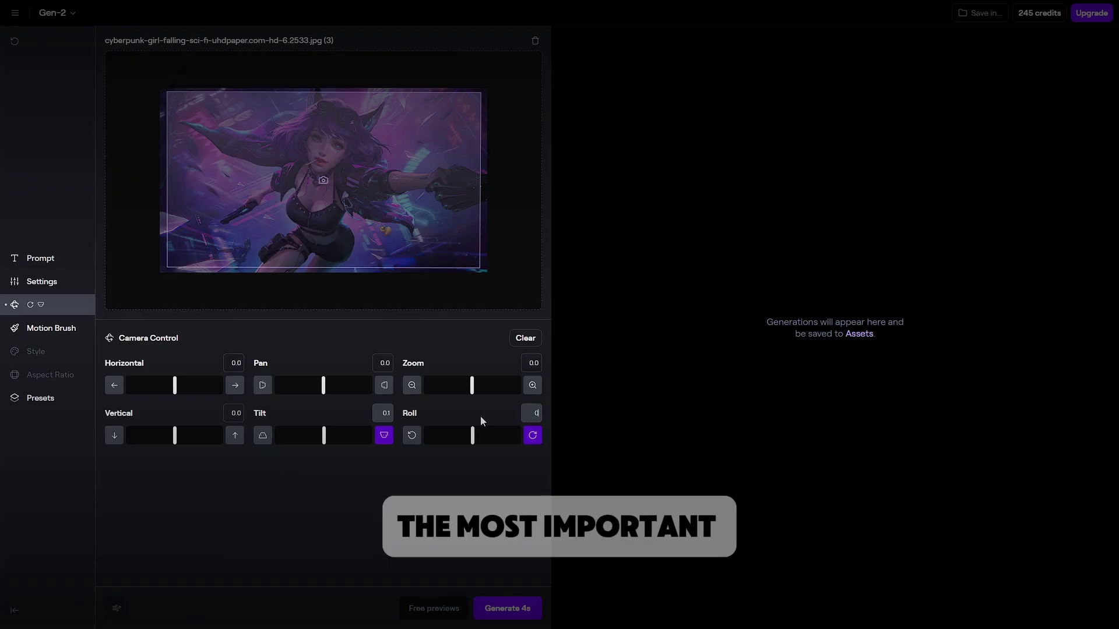
click(370, 486)
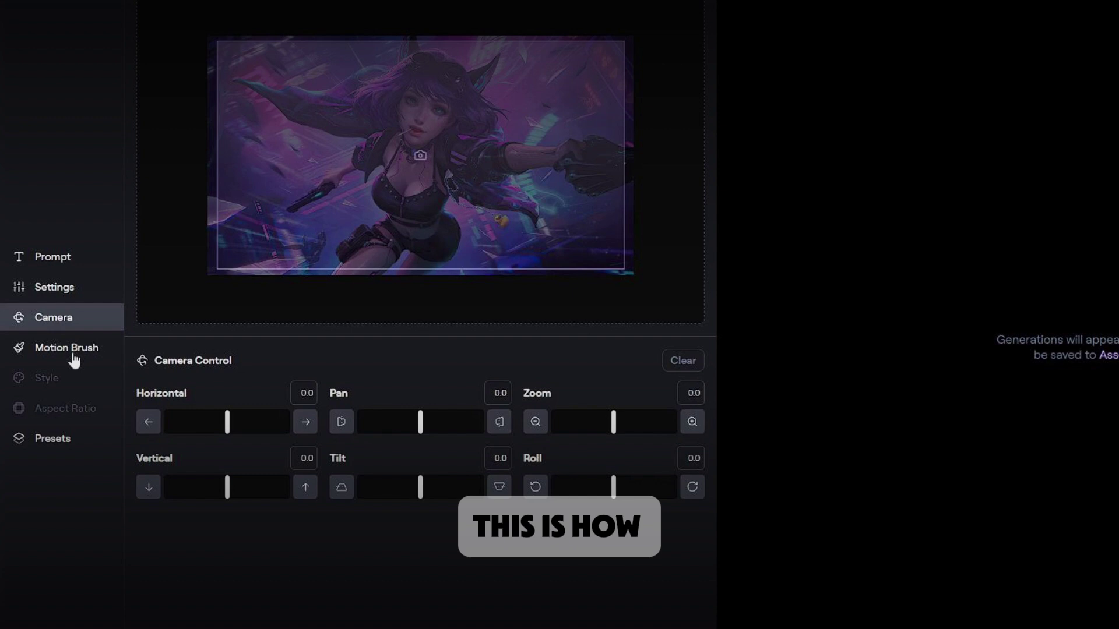
Enlarge the image, mark the hair with Brush 1 and set its Ambient motion to 2.5
click(73, 357)
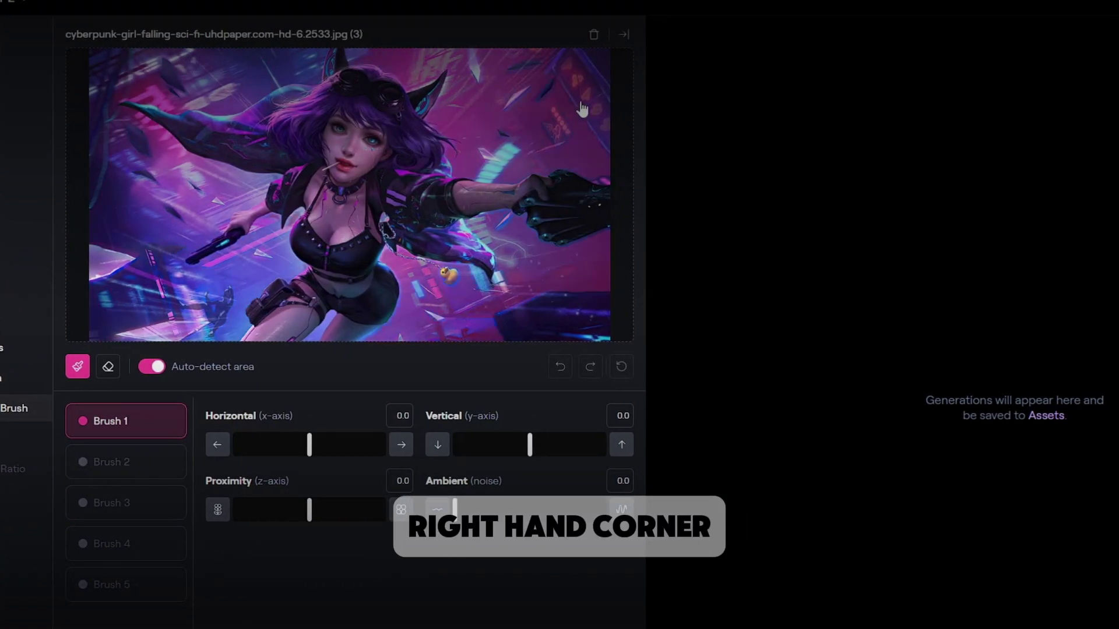
click(624, 38)
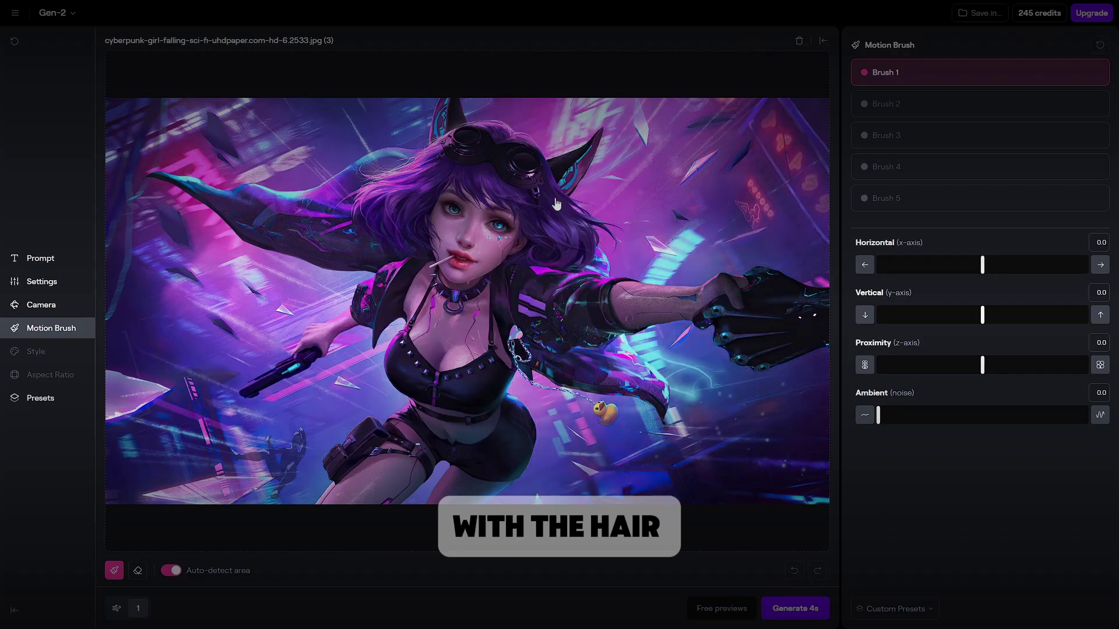
click(545, 208)
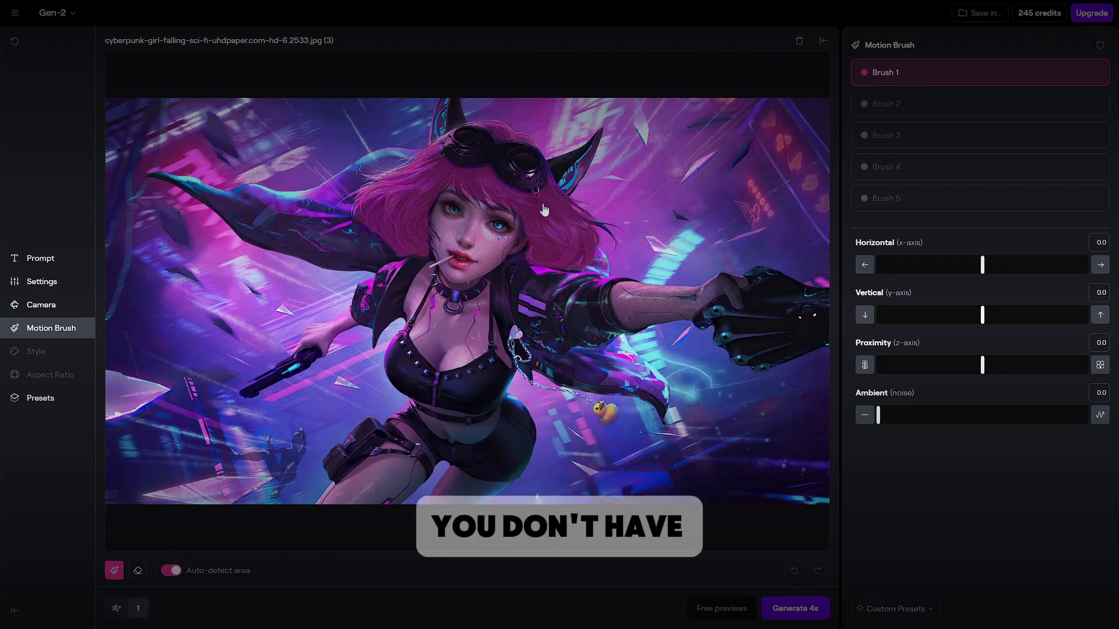
click(549, 210)
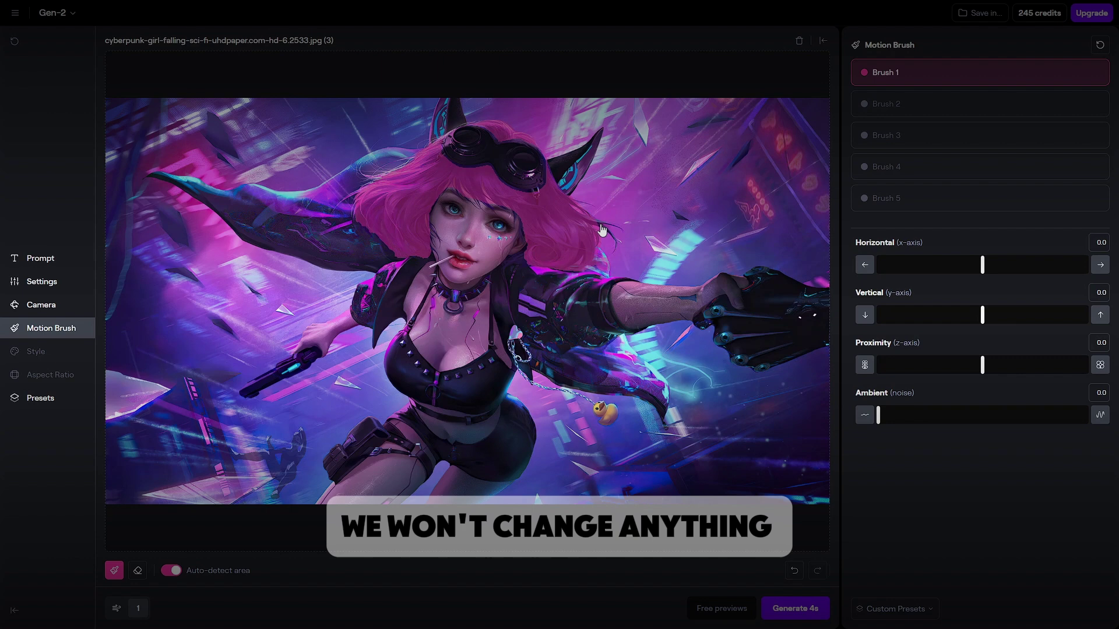
drag(878, 415, 904, 411)
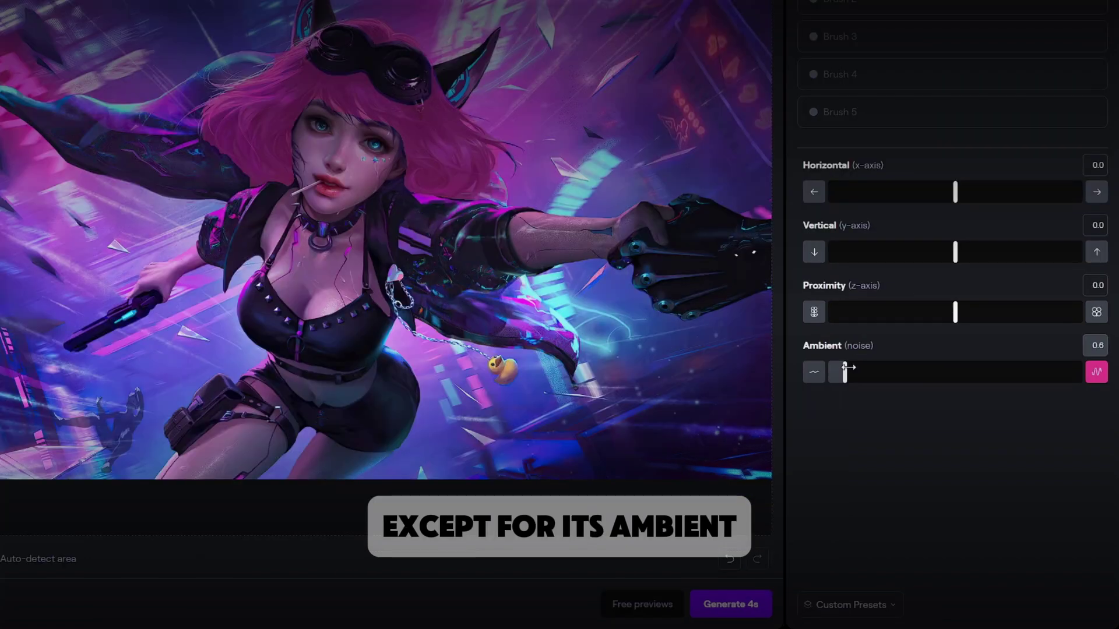
drag(896, 370, 891, 372)
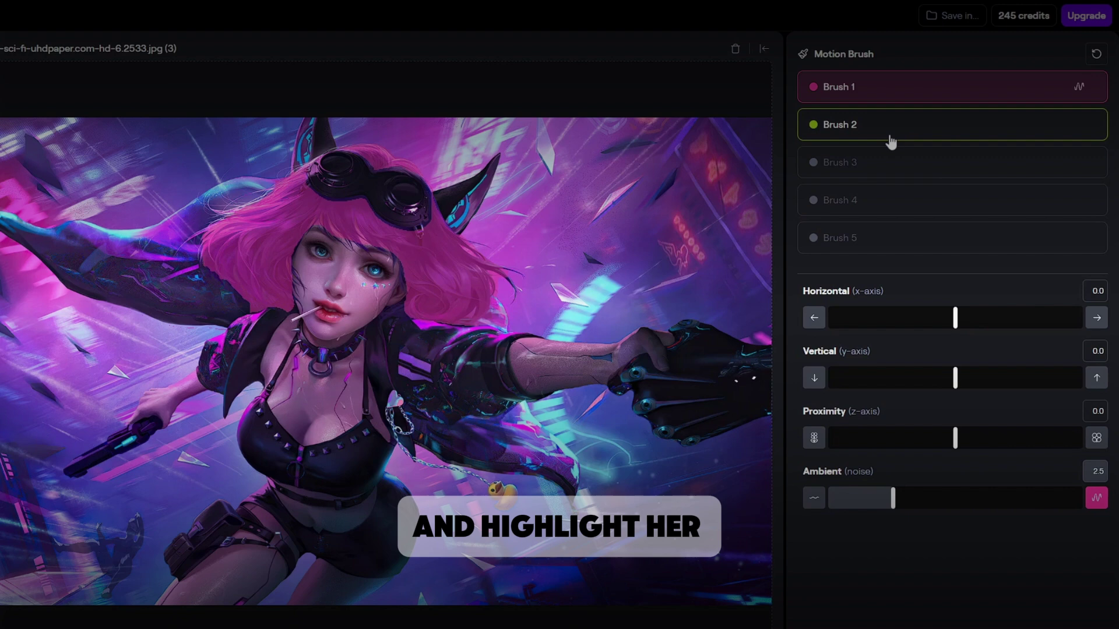
Mark the torso with Brush 2 and the shorts with Brush 3, each with Ambient 1.0
click(890, 140)
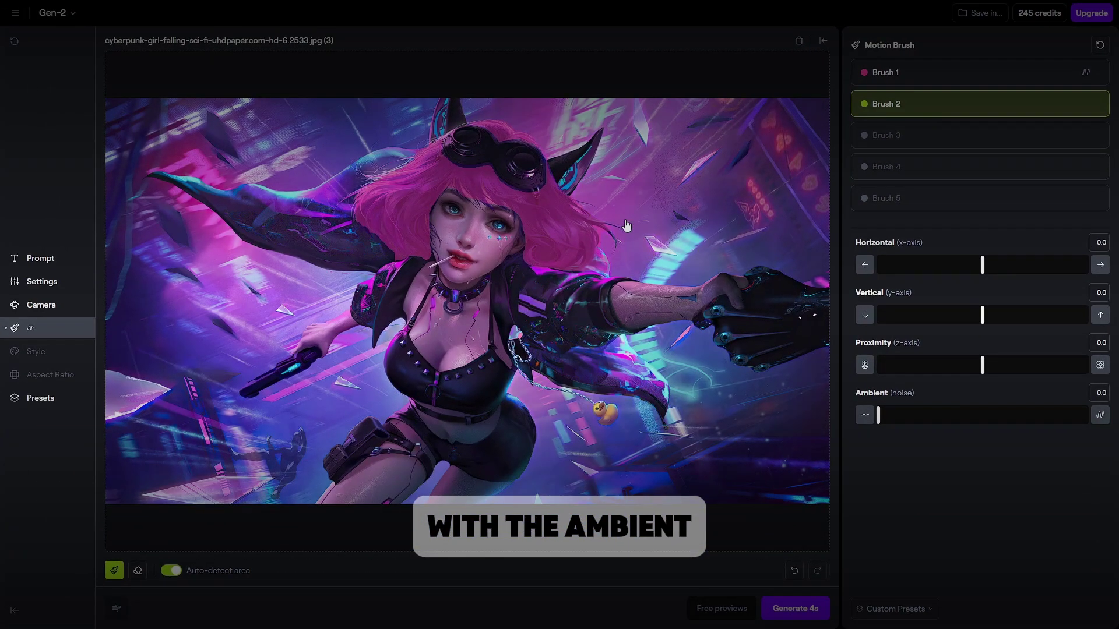
click(454, 384)
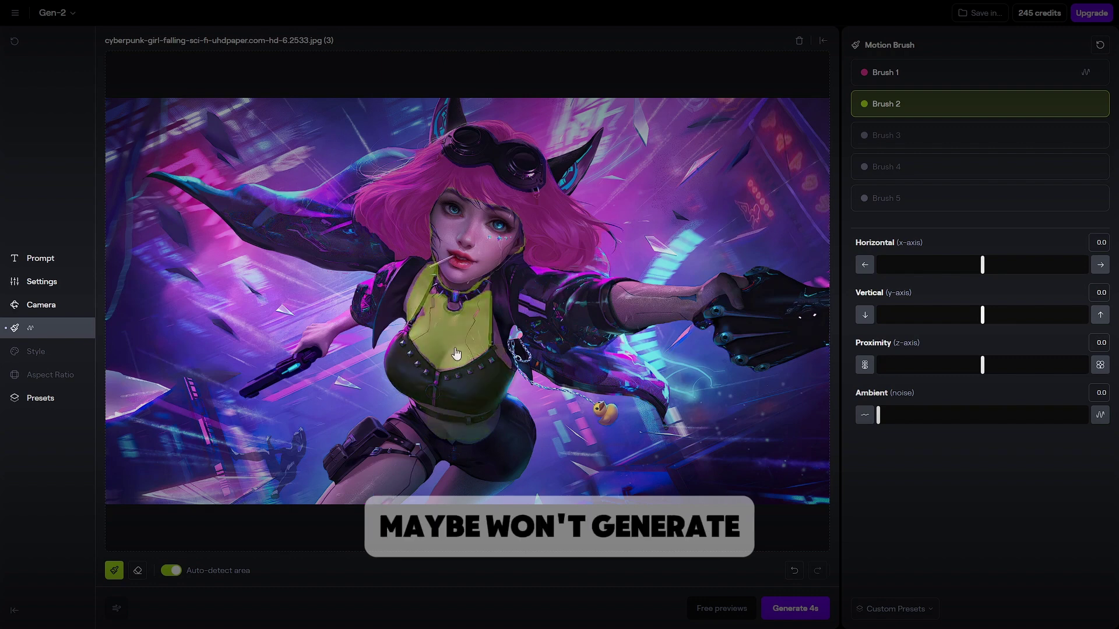
click(450, 401)
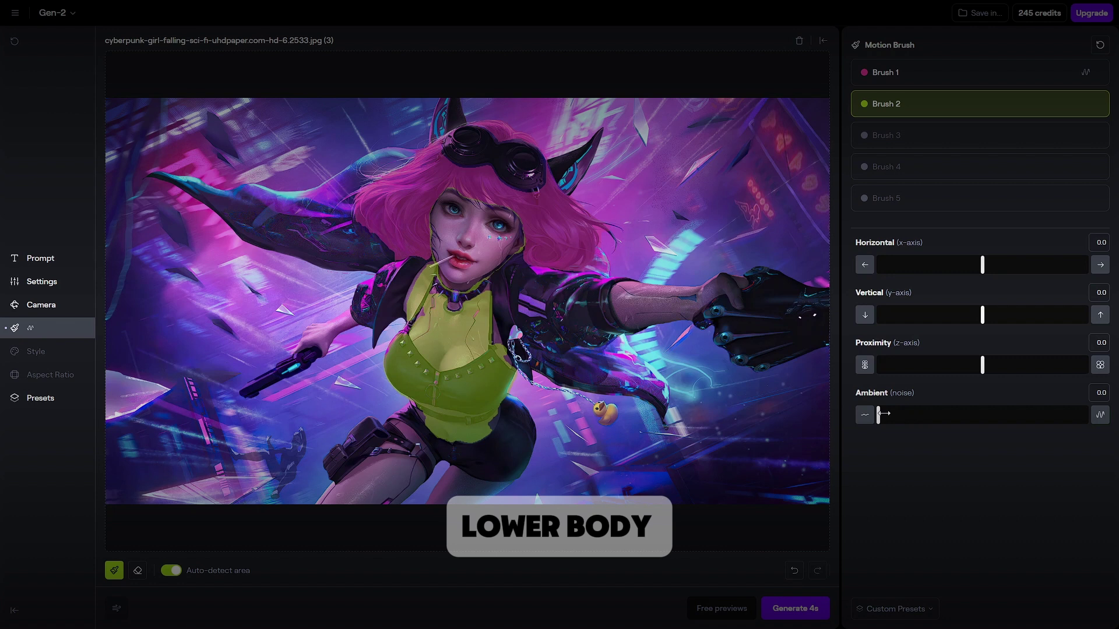
drag(892, 414, 914, 415)
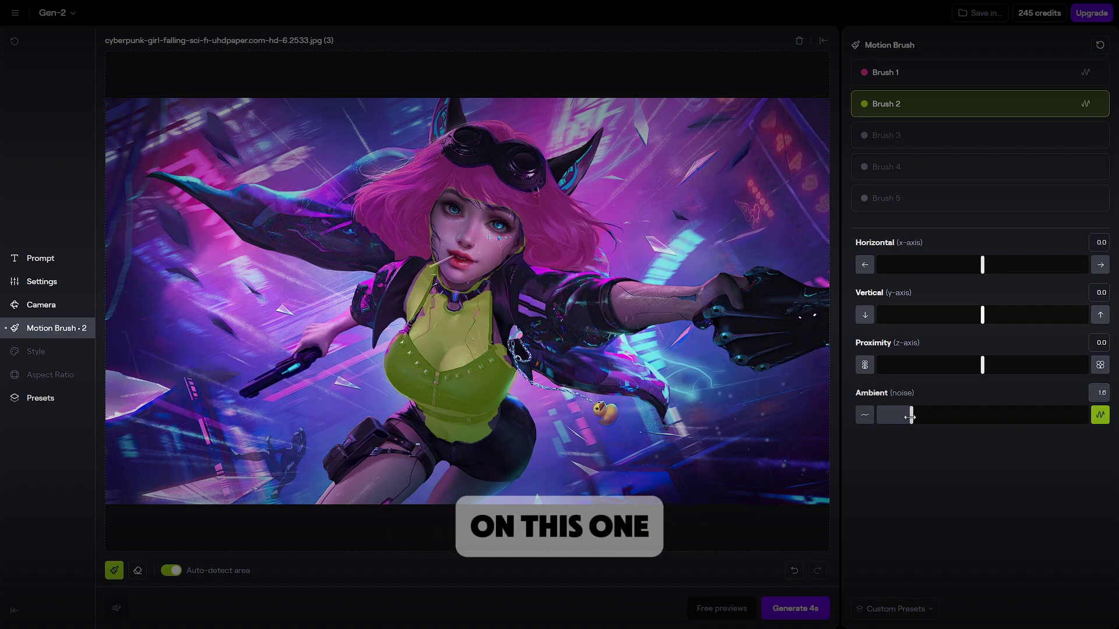
click(885, 135)
click(504, 443)
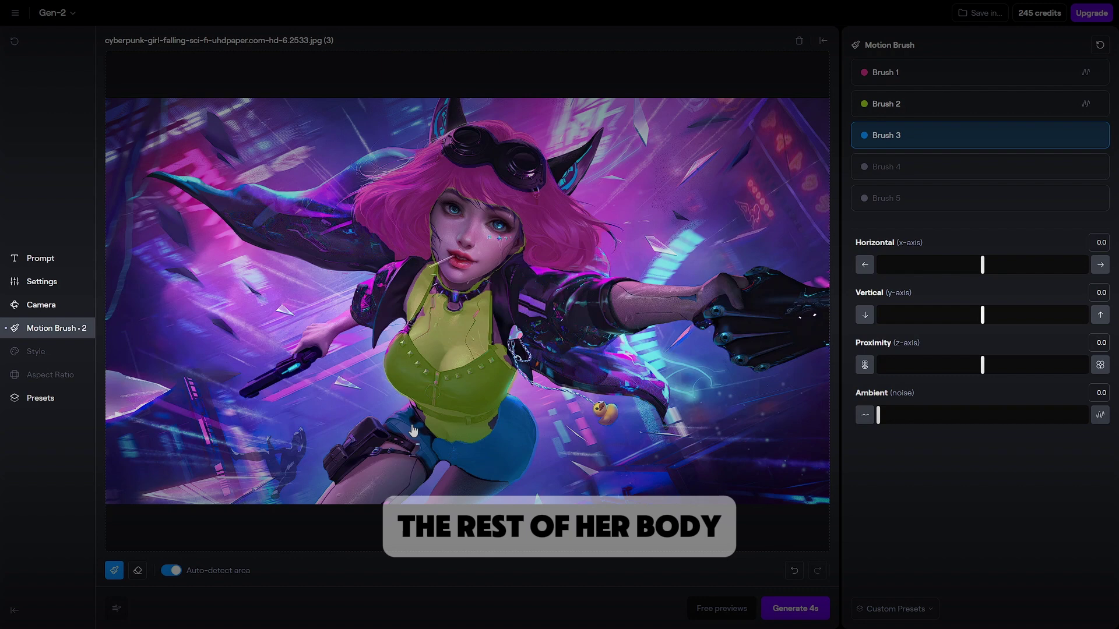
mouse_move(878, 415)
mouse_down()
mouse_move(899, 414)
mouse_move(905, 461)
mouse_move(915, 414)
mouse_up()
Add the jacket, sleeve, cape, cat ear, goggles and rubber duck to Brush 4
click(912, 174)
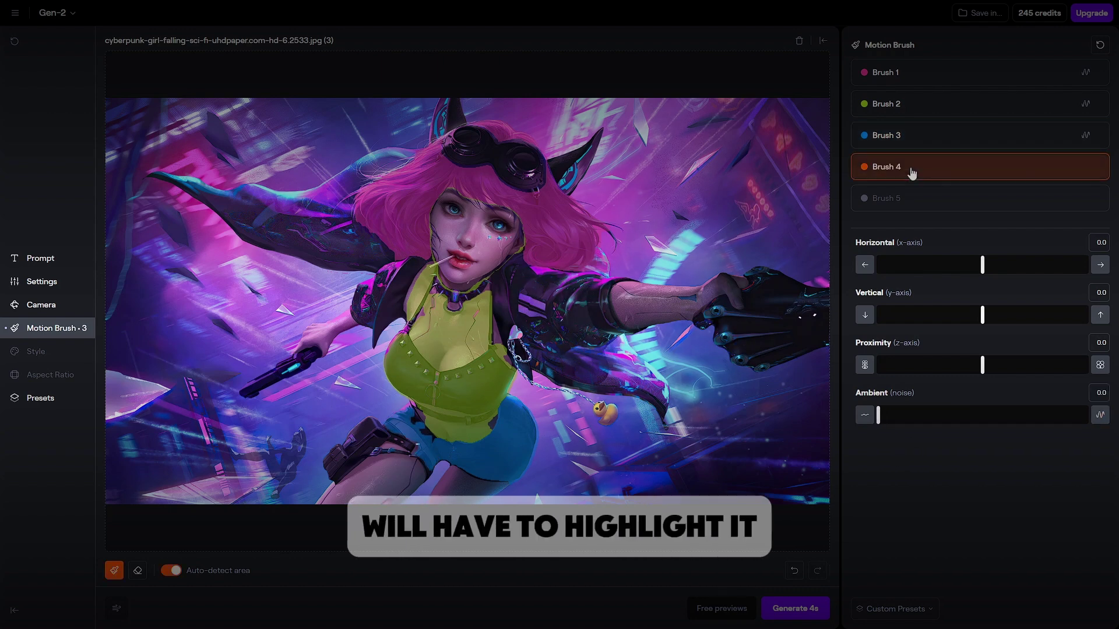
click(561, 300)
click(499, 317)
click(381, 289)
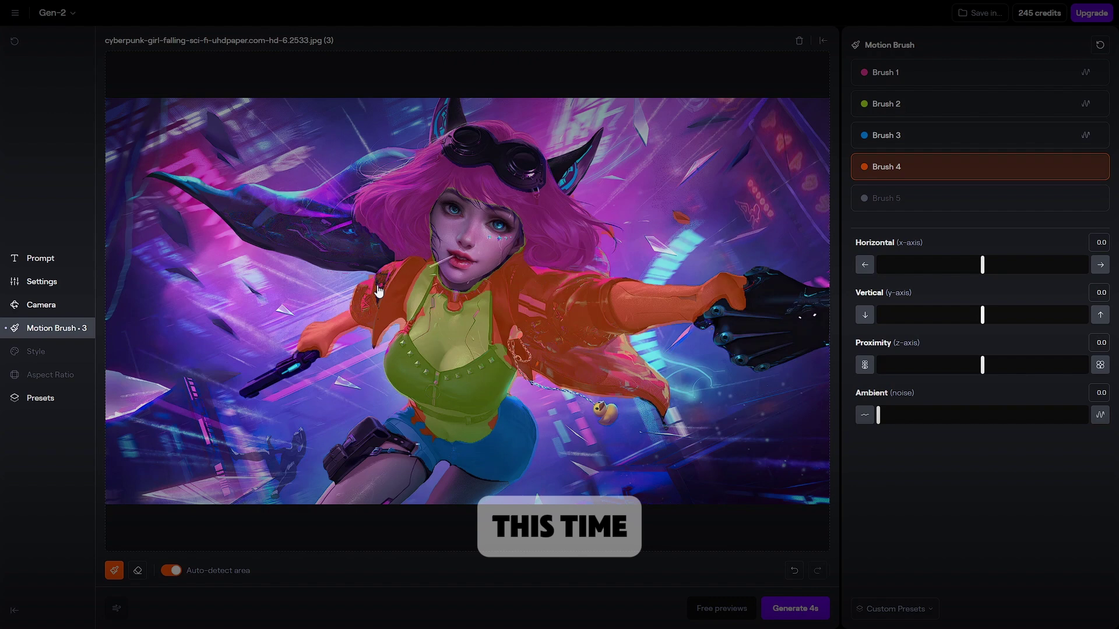
click(404, 430)
click(342, 252)
click(575, 179)
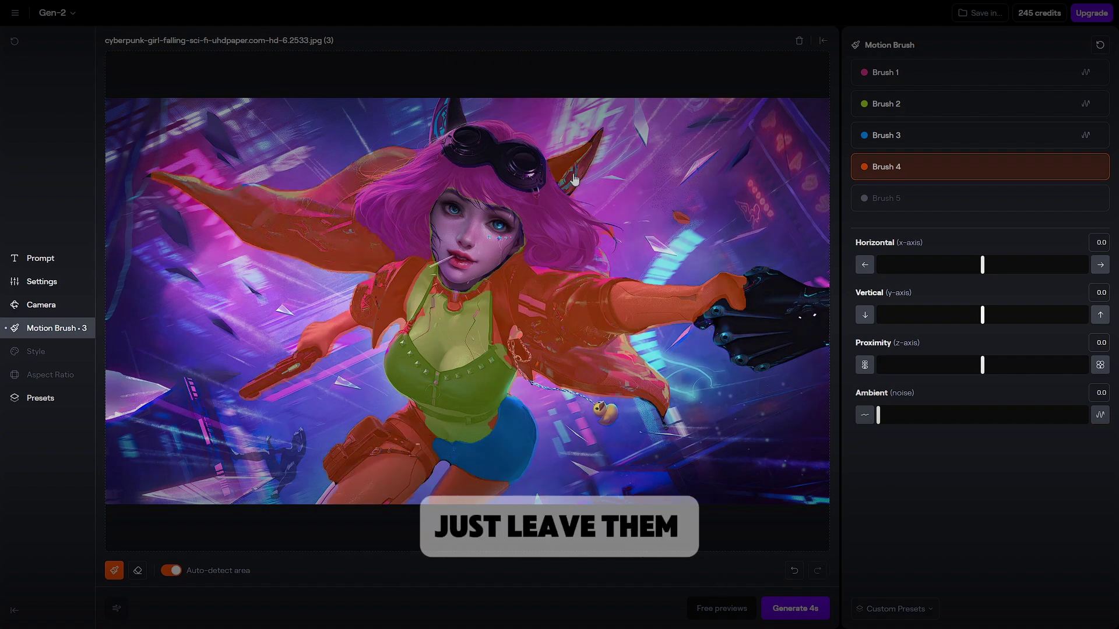
click(518, 169)
click(606, 414)
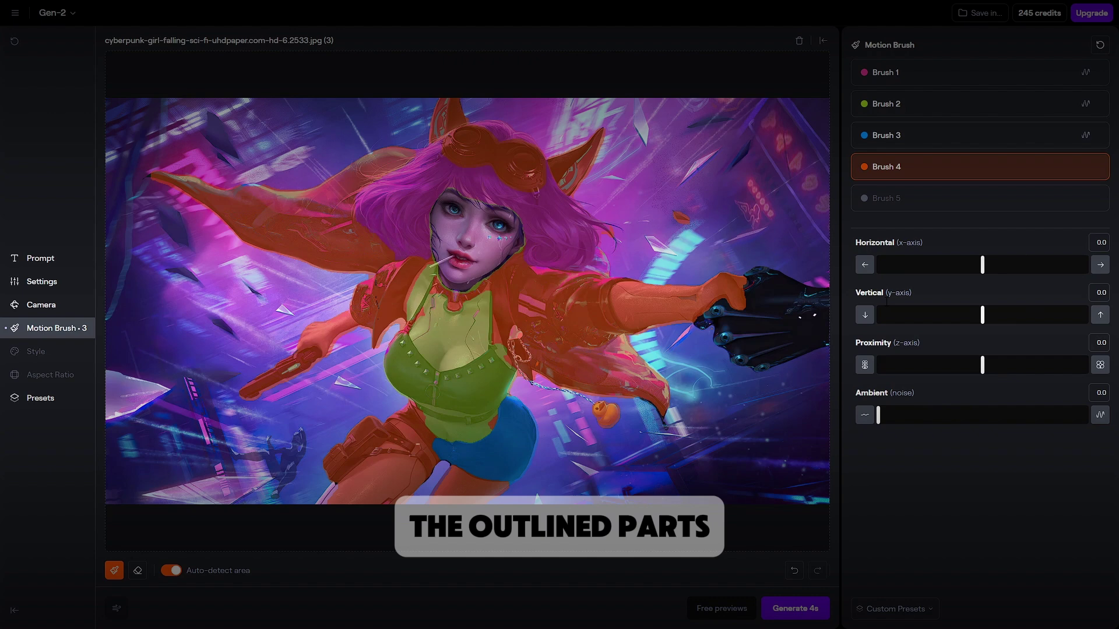
click(823, 41)
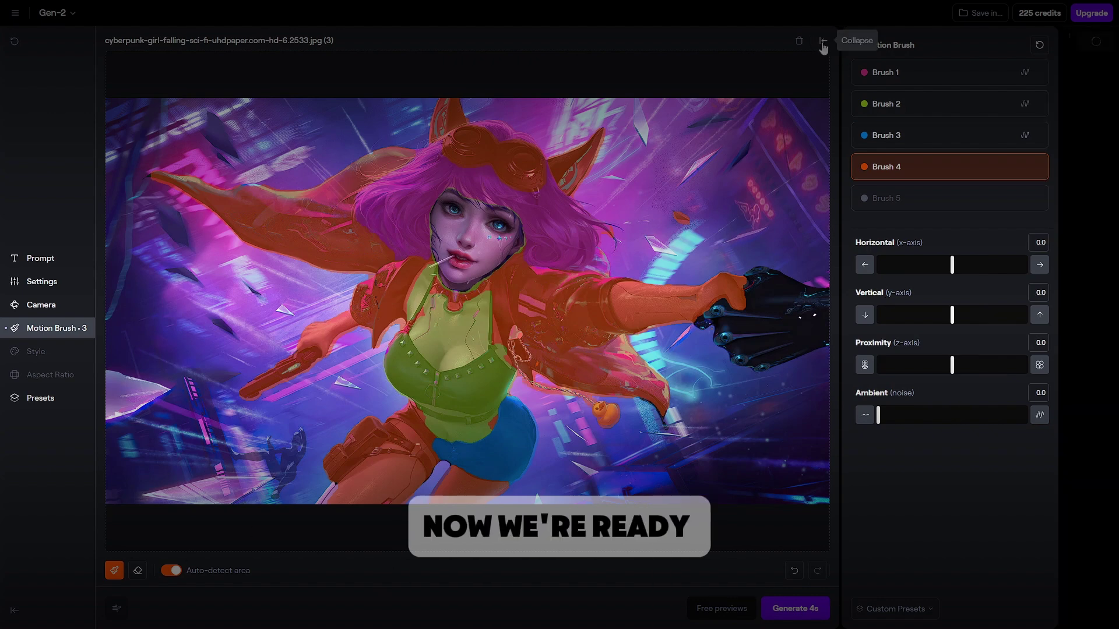
Generate the 4-second clip and watch it in full screen
click(823, 42)
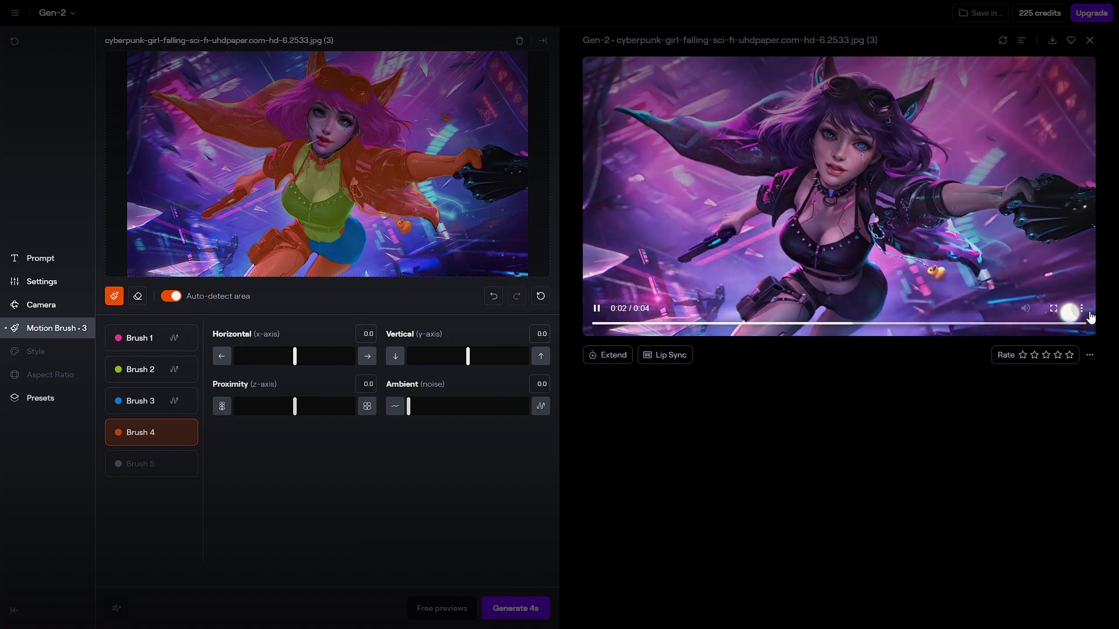
click(1053, 308)
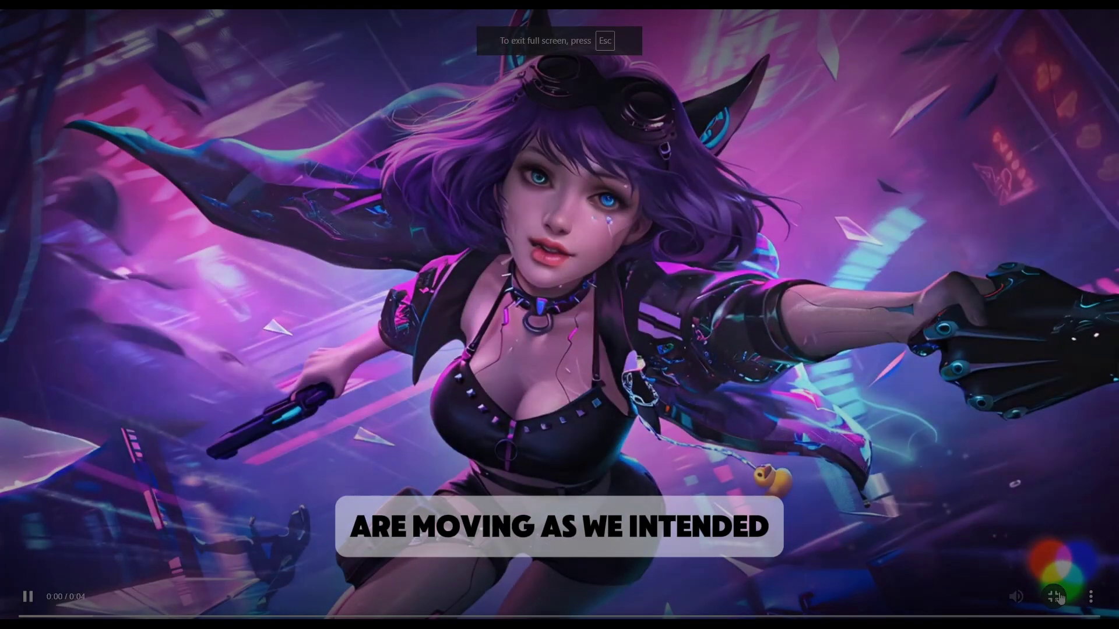
key(Escape)
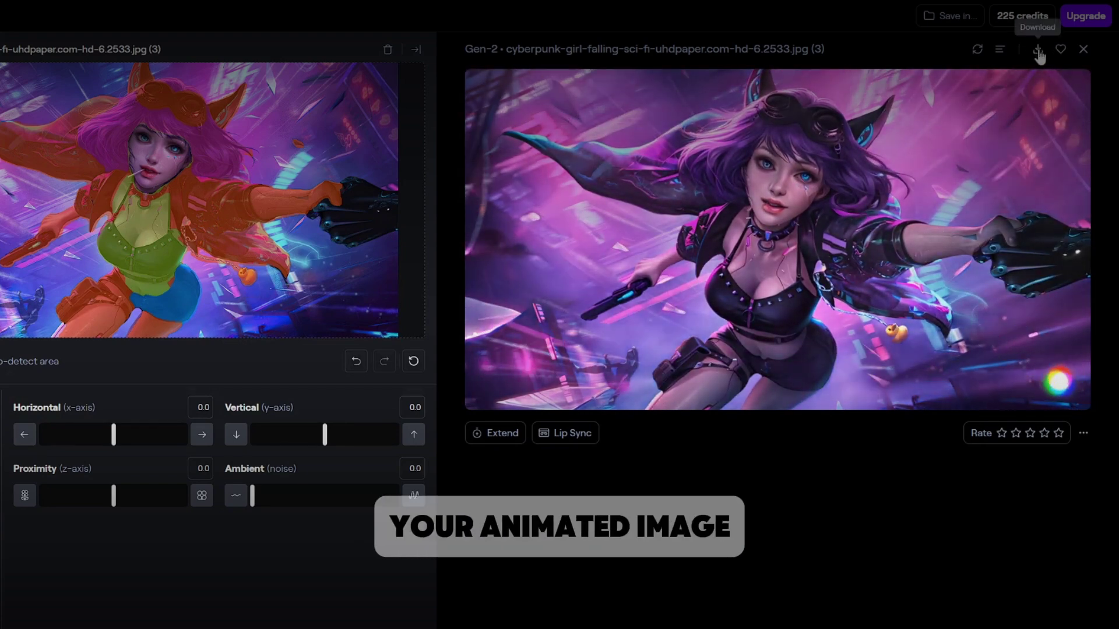
Download the finished 4-second cyberpunk girl video
click(1037, 51)
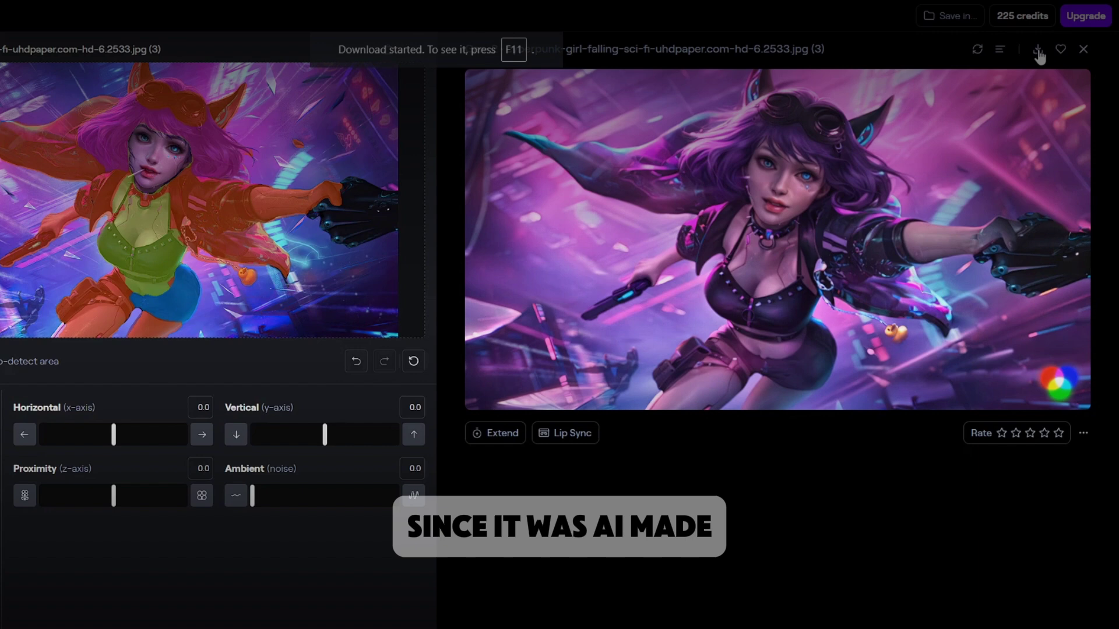